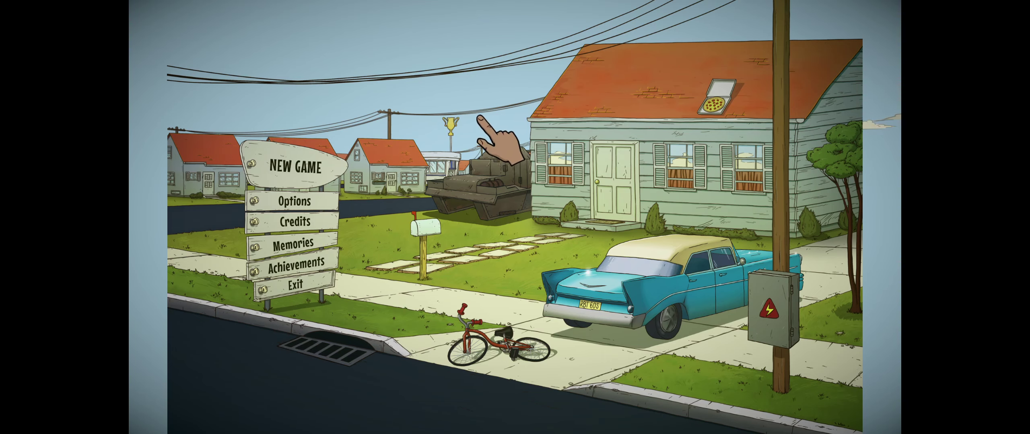
View the collection of earned achievements from the main menu
click(448, 126)
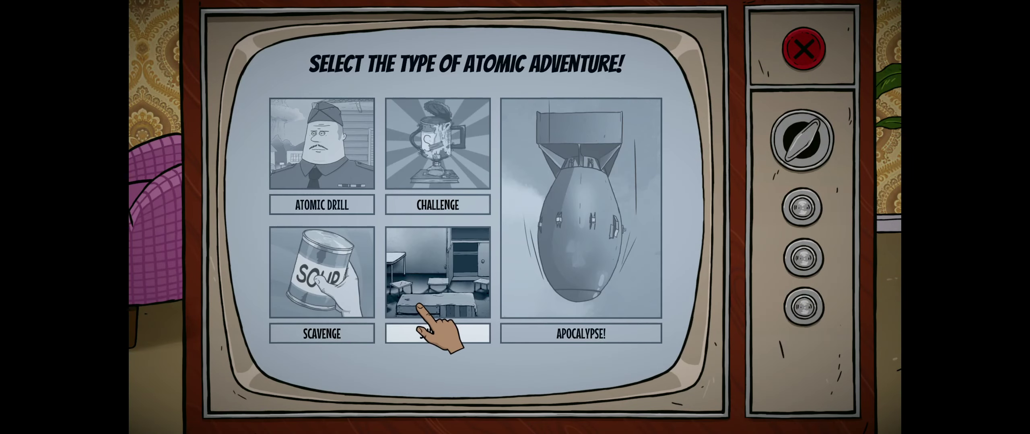
mouse_move(581, 210)
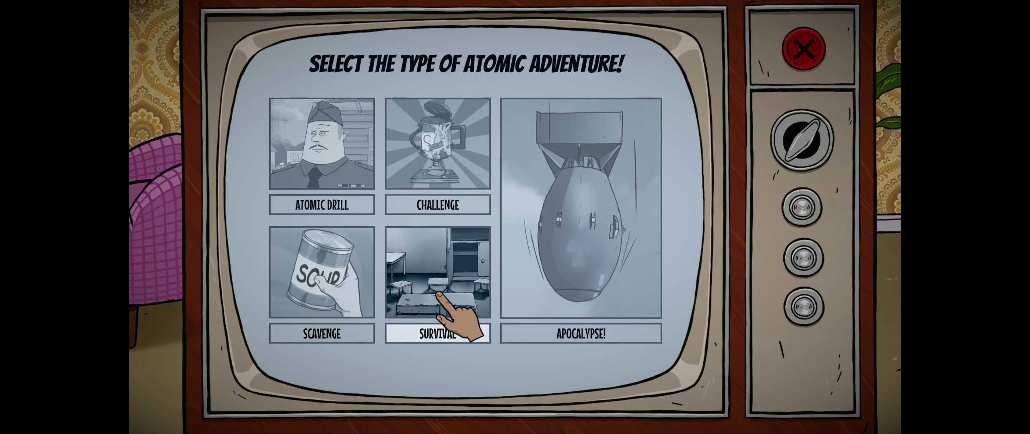
mouse_move(581, 241)
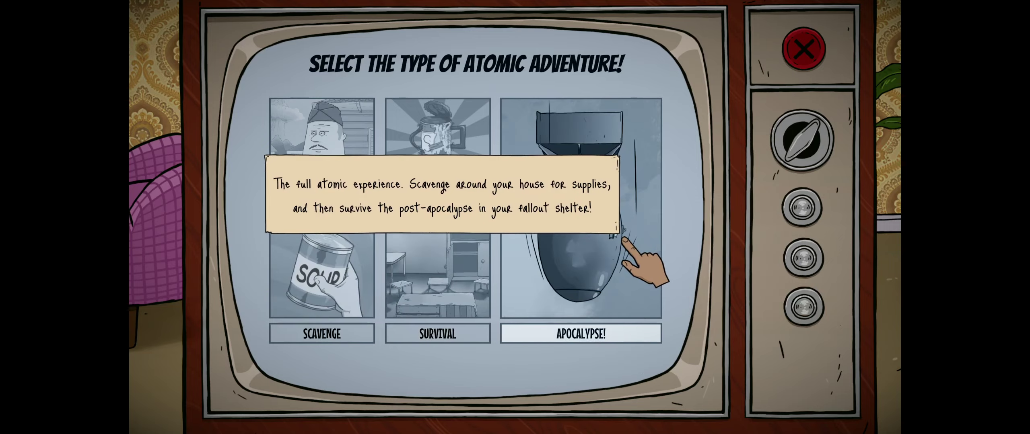
Choose Survival as the adventure type, bringing up the Fat Man difficulty choice
click(427, 304)
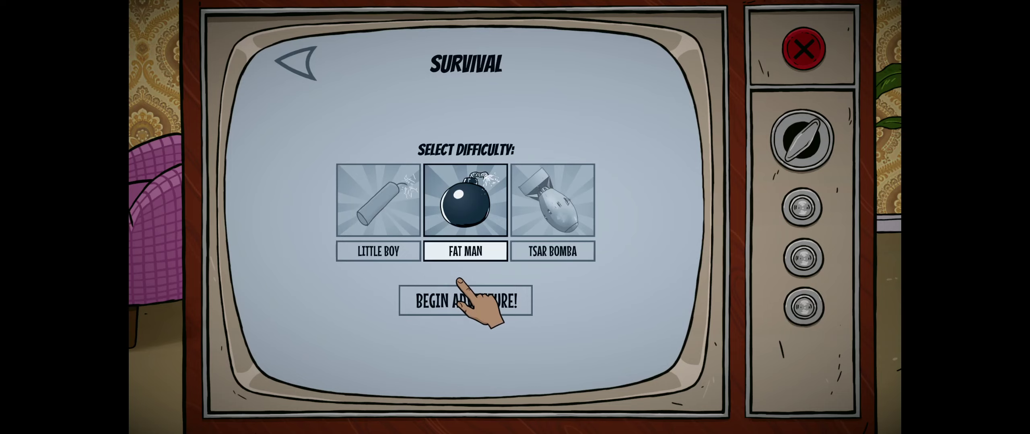